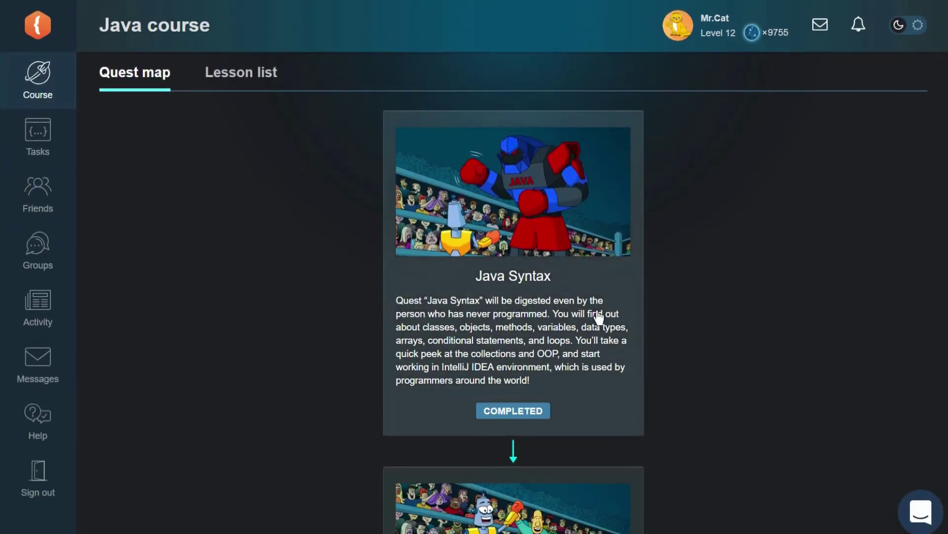
Open the Level 3 'Connecting IntelliJ IDEA' lesson and download CodeGymIdeaPlugin.jar.
{"action": "left_click", "coordinate": [599, 318]}
{"action": "scroll", "coordinate": [599, 317], "scroll_direction": "down", "scroll_amount": 3}
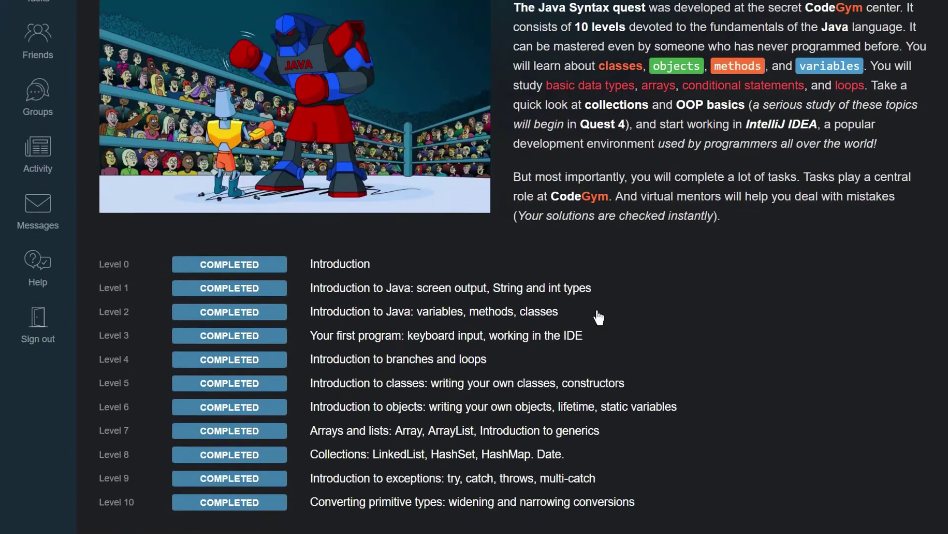
{"action": "left_click", "coordinate": [570, 335]}
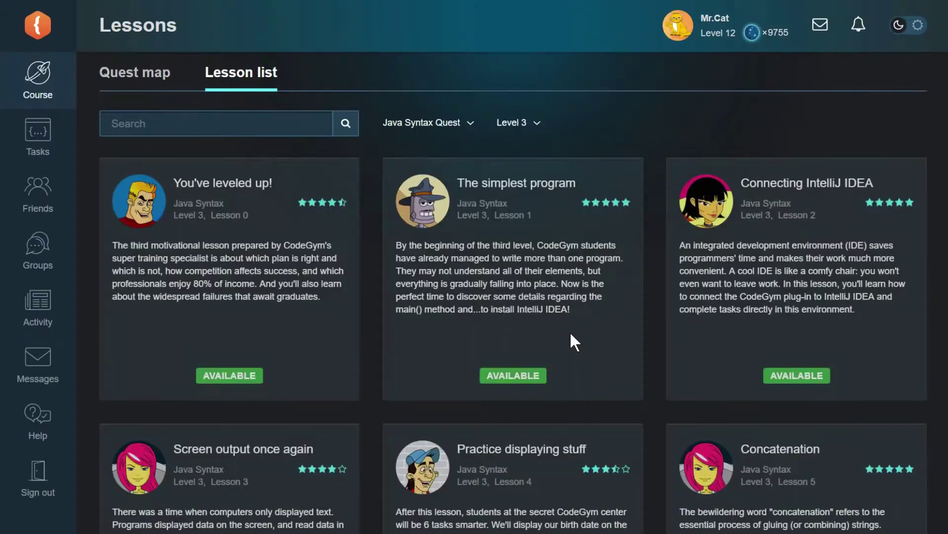
{"action": "left_click", "coordinate": [802, 343]}
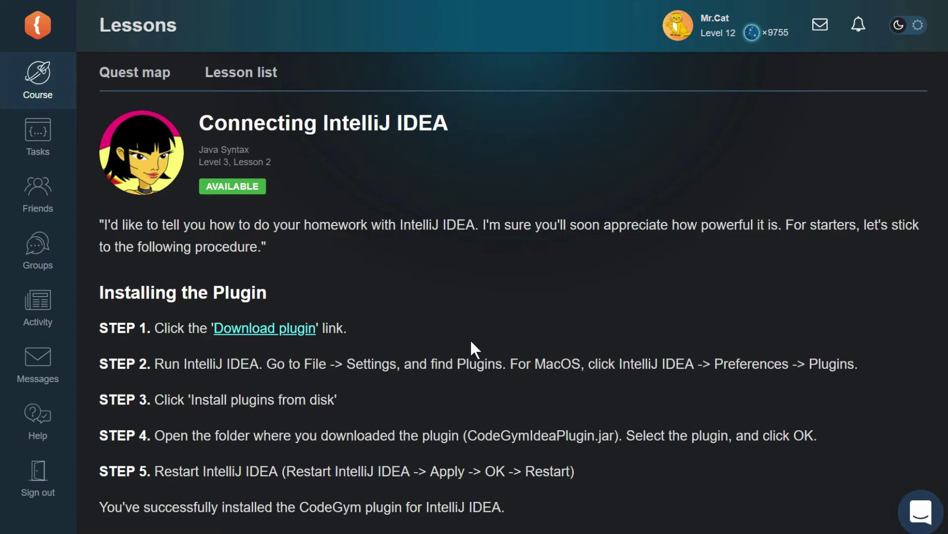
{"action": "left_click", "coordinate": [301, 337]}
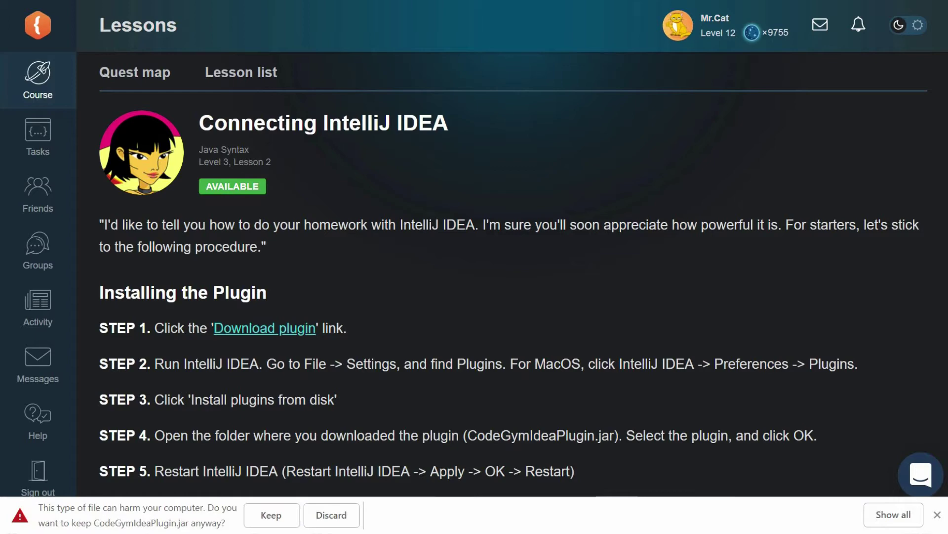
Keep CodeGymIdeaPlugin.jar and install it from disk via Settings > Plugins.
{"action": "left_click", "coordinate": [282, 514]}
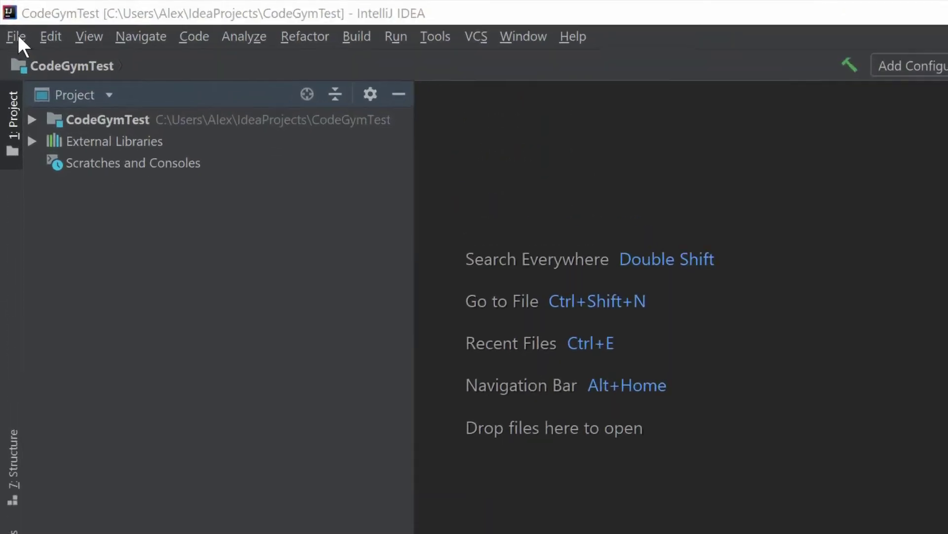
{"action": "left_click", "coordinate": [17, 33]}
{"action": "left_click", "coordinate": [83, 187]}
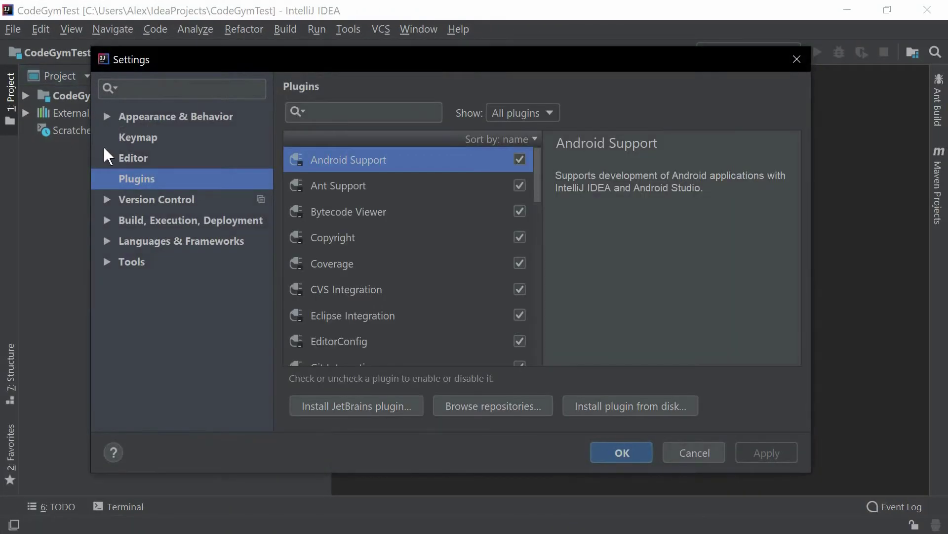
{"action": "left_click", "coordinate": [229, 181]}
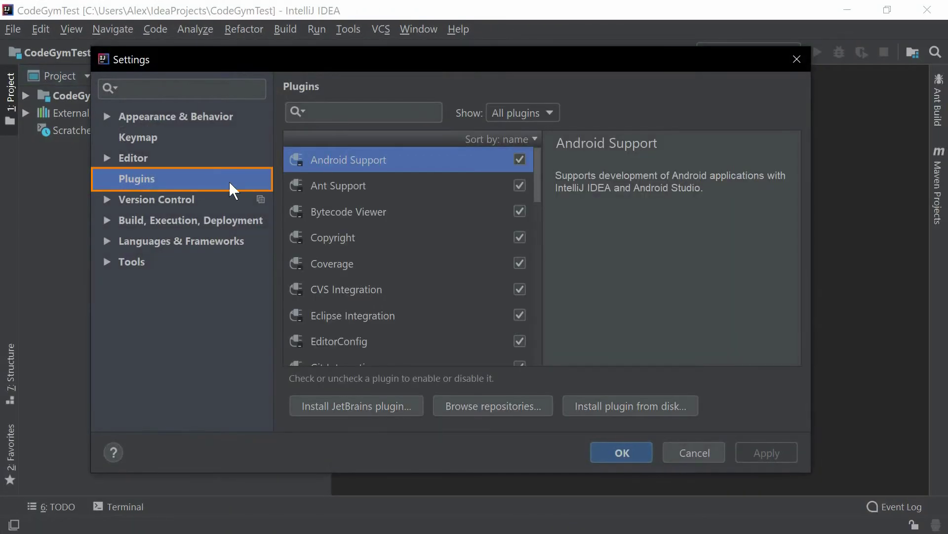
{"action": "left_click", "coordinate": [583, 405]}
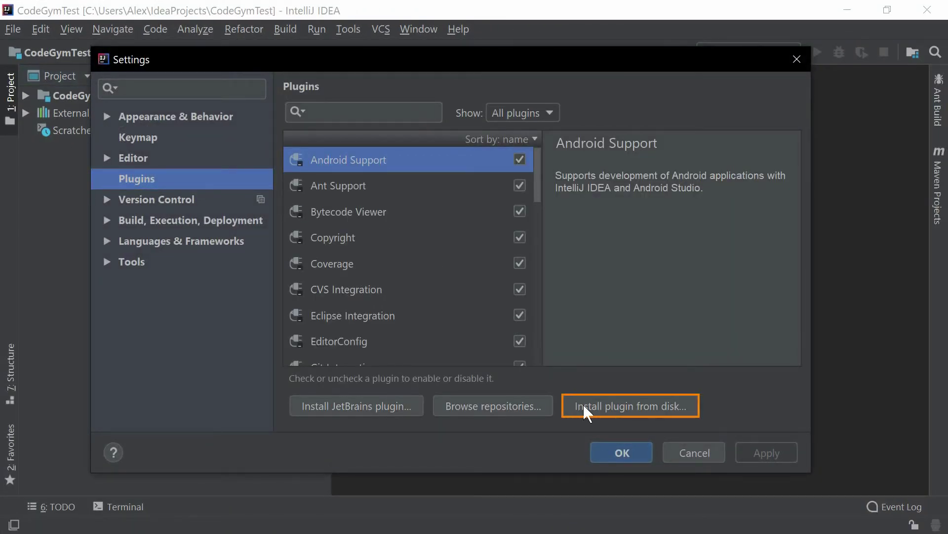
{"action": "left_click", "coordinate": [583, 403]}
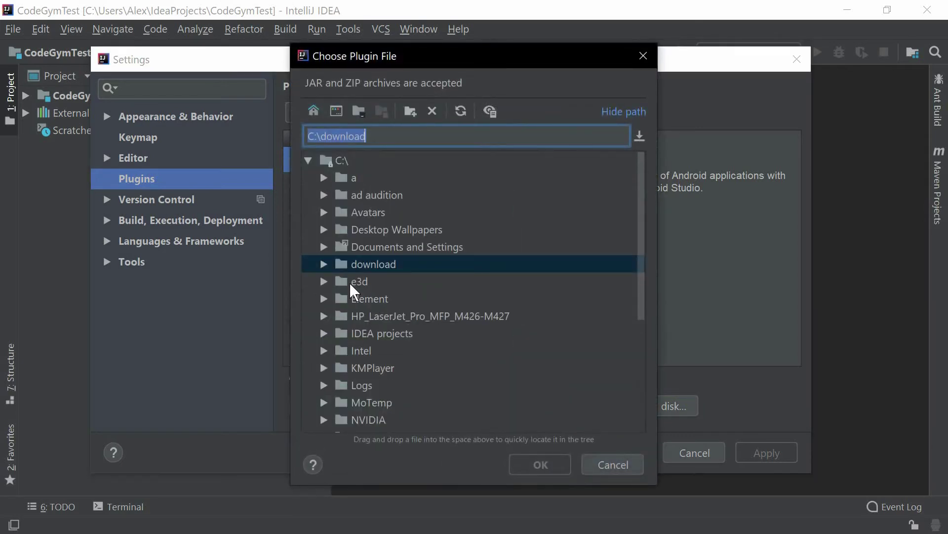
{"action": "left_click", "coordinate": [324, 264]}
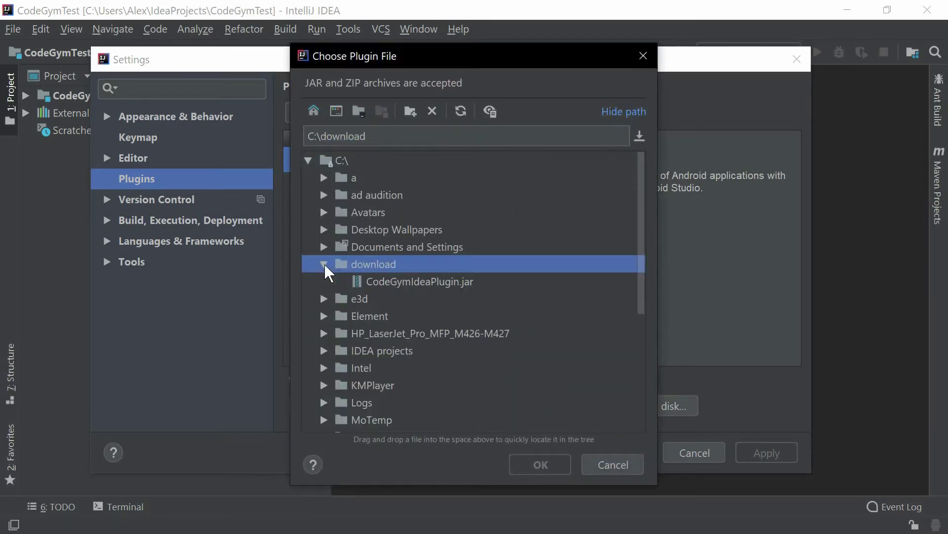
{"action": "left_click", "coordinate": [402, 281]}
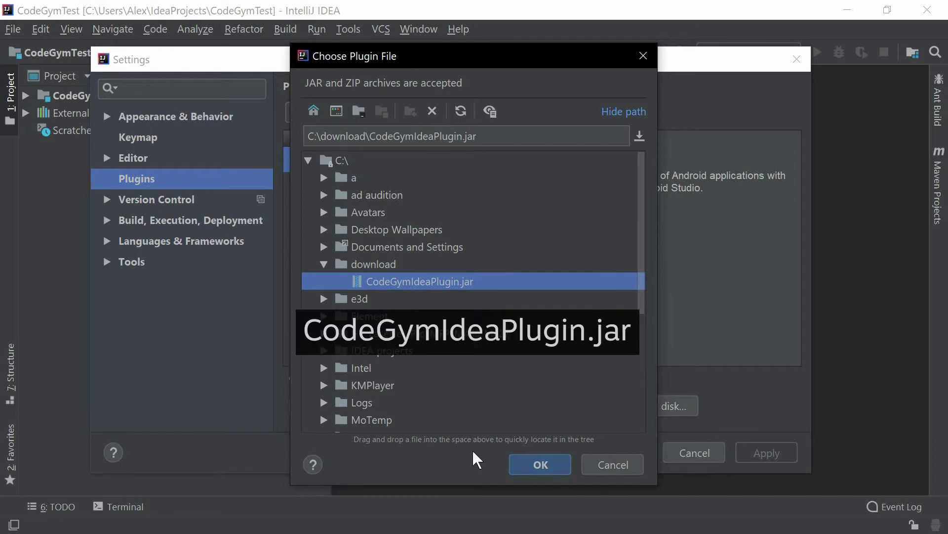
{"action": "left_click", "coordinate": [534, 464]}
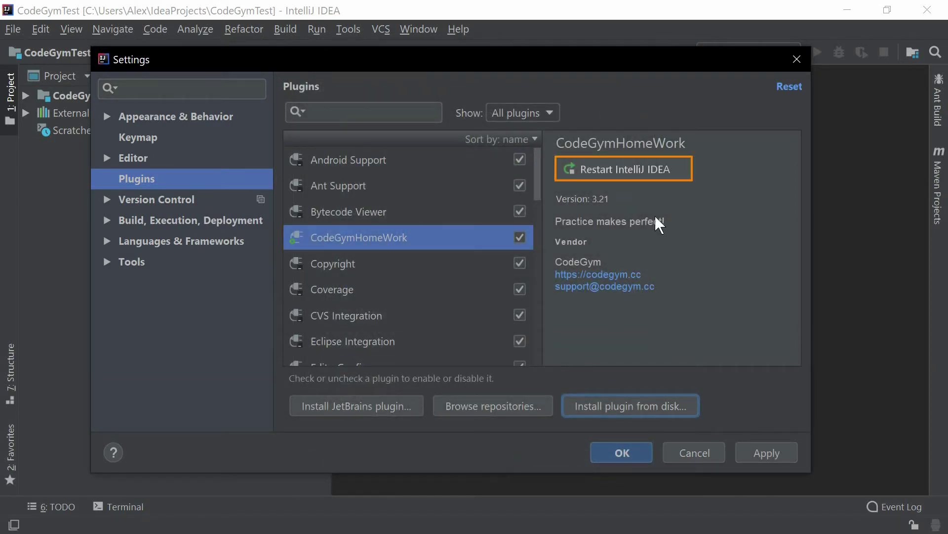
Restart IntelliJ IDEA so the CodeGymHomeWork plugin takes effect.
{"action": "left_click", "coordinate": [682, 177]}
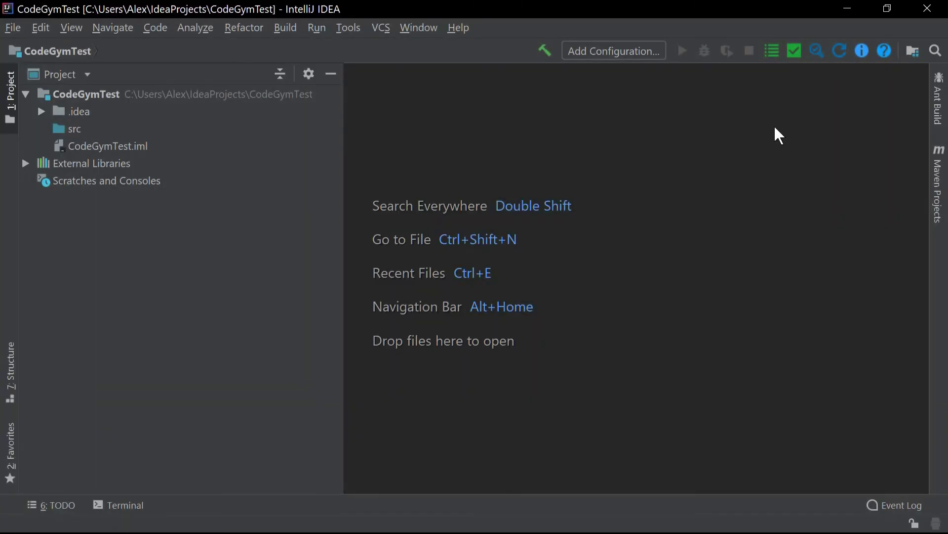
Download the CodeGymTasks project into the C:\IDEA projects folder and open it.
{"action": "left_click", "coordinate": [772, 51]}
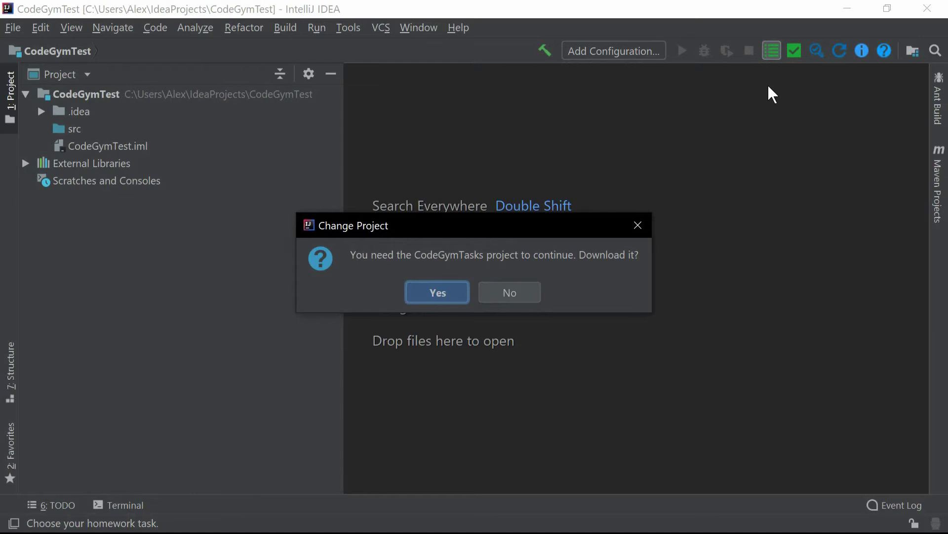
{"action": "left_click", "coordinate": [460, 294]}
{"action": "left_click", "coordinate": [307, 135]}
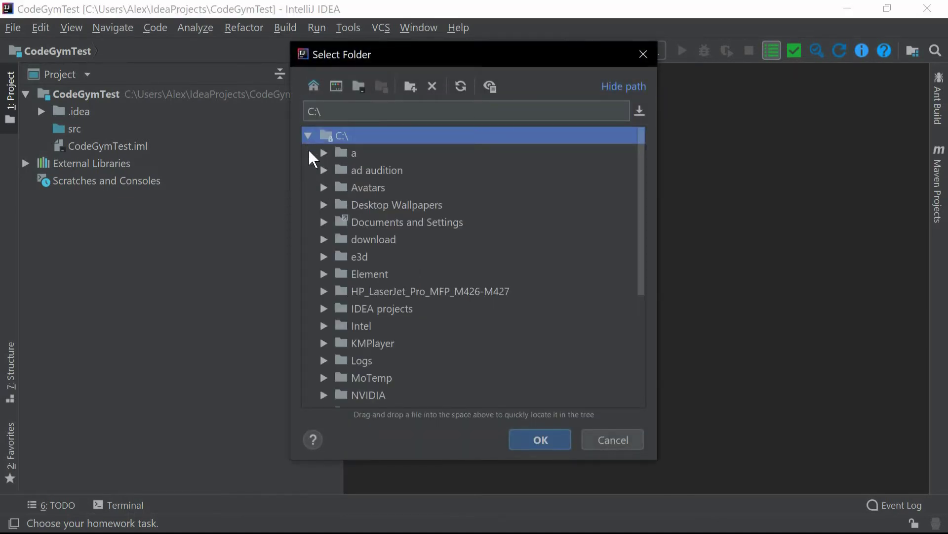
{"action": "left_click", "coordinate": [394, 309]}
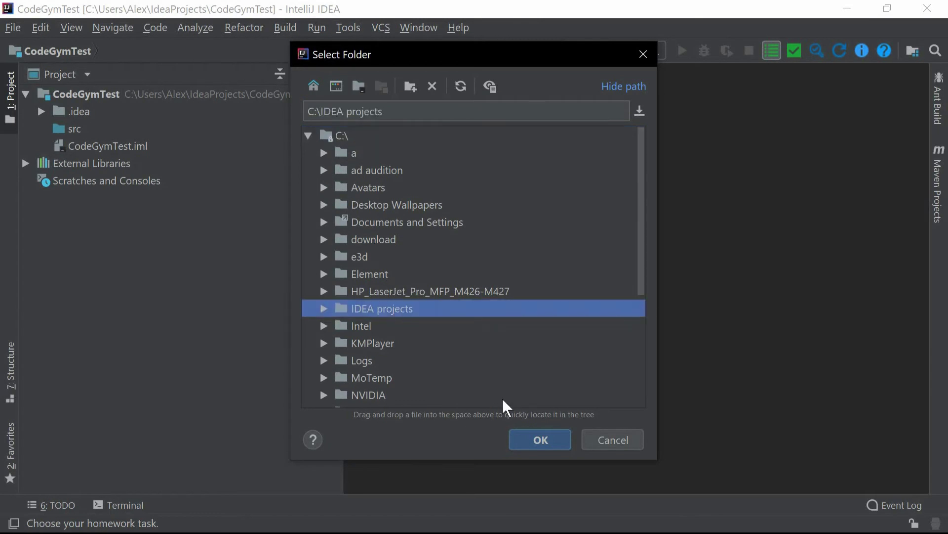
{"action": "left_click", "coordinate": [550, 436]}
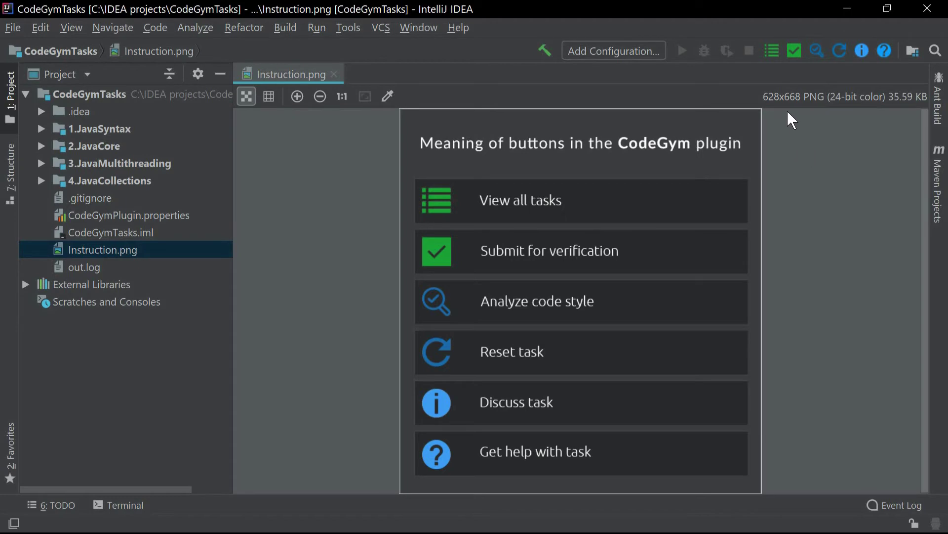
Select the 'Creating a cat' task from all tasks and open its Cat.java file.
{"action": "left_click", "coordinate": [771, 50]}
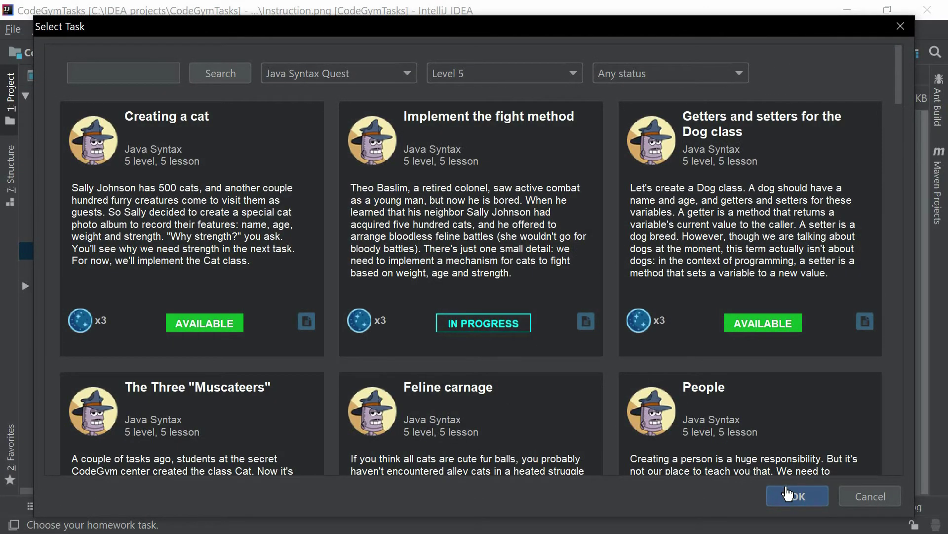
{"action": "left_click", "coordinate": [798, 496]}
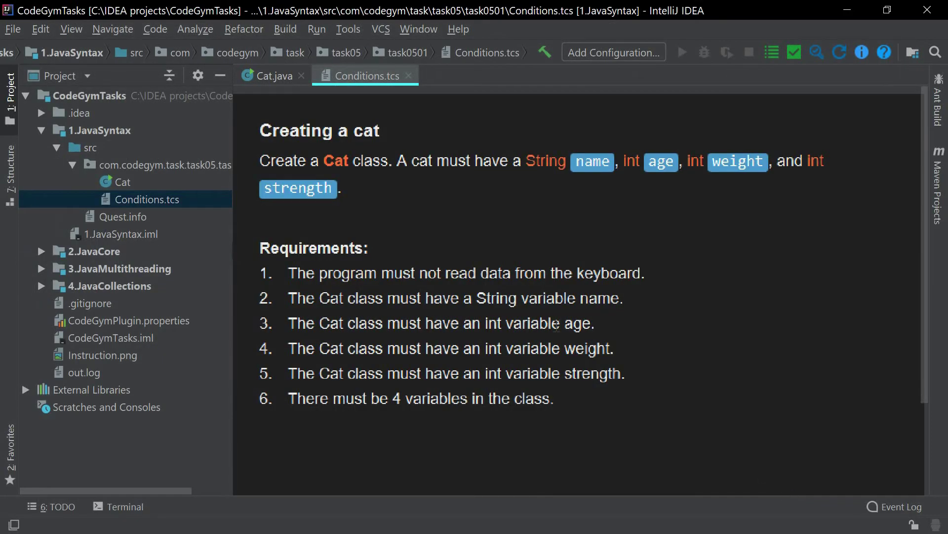
{"action": "left_click", "coordinate": [280, 75]}
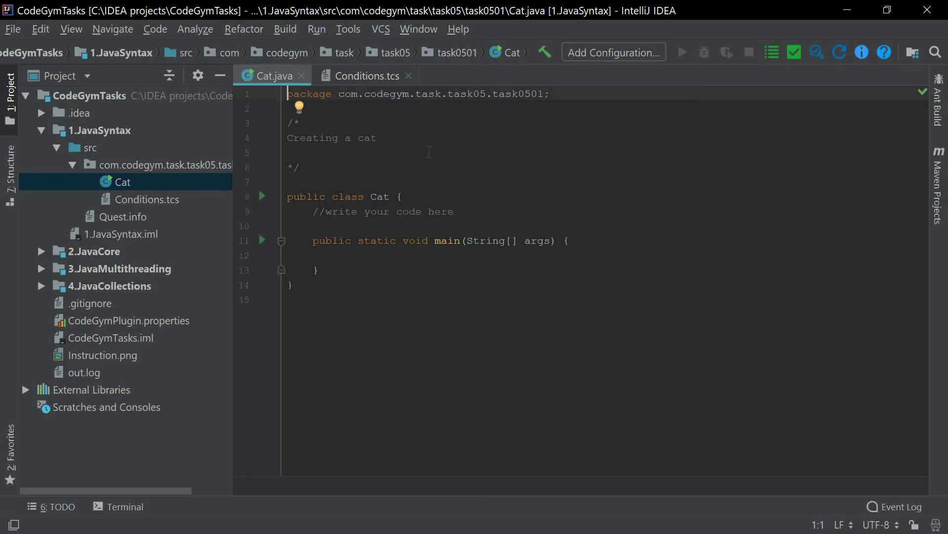
Verify the unmodified Cat class, which fails for missing name and age fields.
{"action": "left_click", "coordinate": [793, 54]}
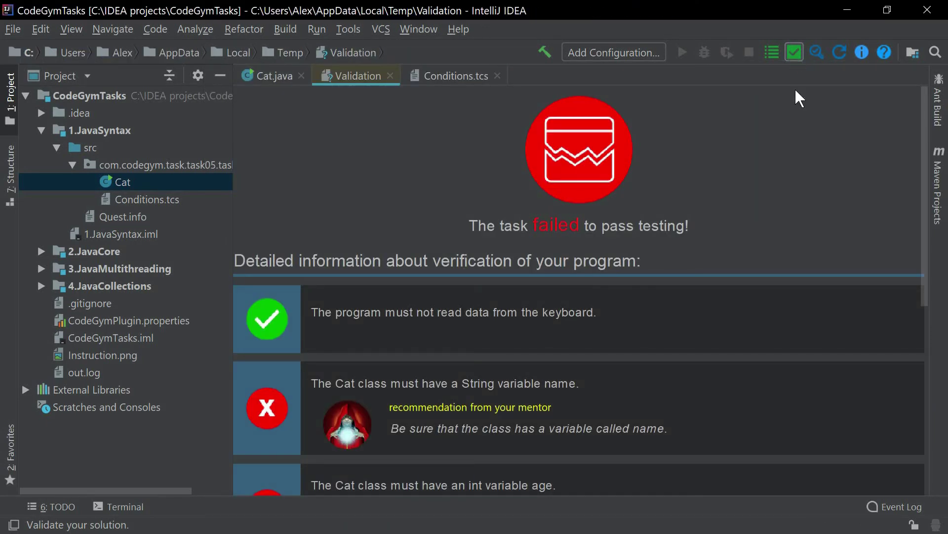
{"action": "scroll", "coordinate": [790, 117], "scroll_direction": "down", "scroll_amount": 1}
{"action": "scroll", "coordinate": [792, 128], "scroll_direction": "down", "scroll_amount": 2}
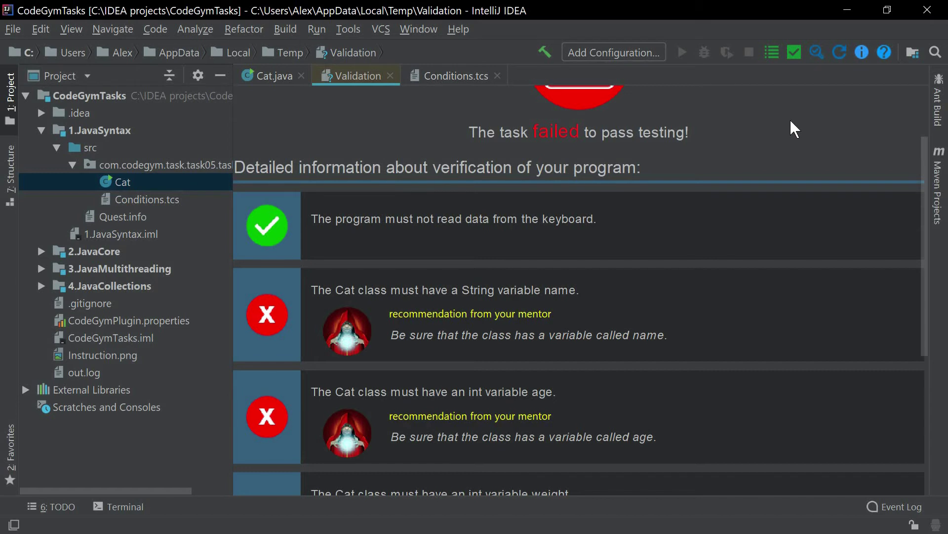
Replace the placeholder comment with name, age, weight and strength fields, then verify.
{"action": "left_click", "coordinate": [273, 77]}
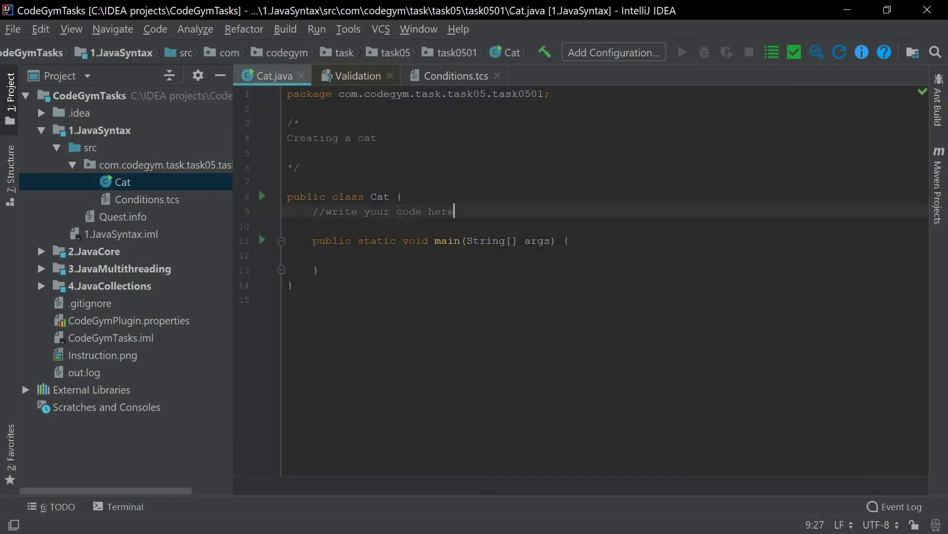
{"action": "left_click_drag", "start_coordinate": [466, 213], "coordinate": [313, 212]}
{"action": "key", "text": "BackSpace"}
{"action": "type", "text": "public String name;     protected int age;     int weight;     private int strength;"}
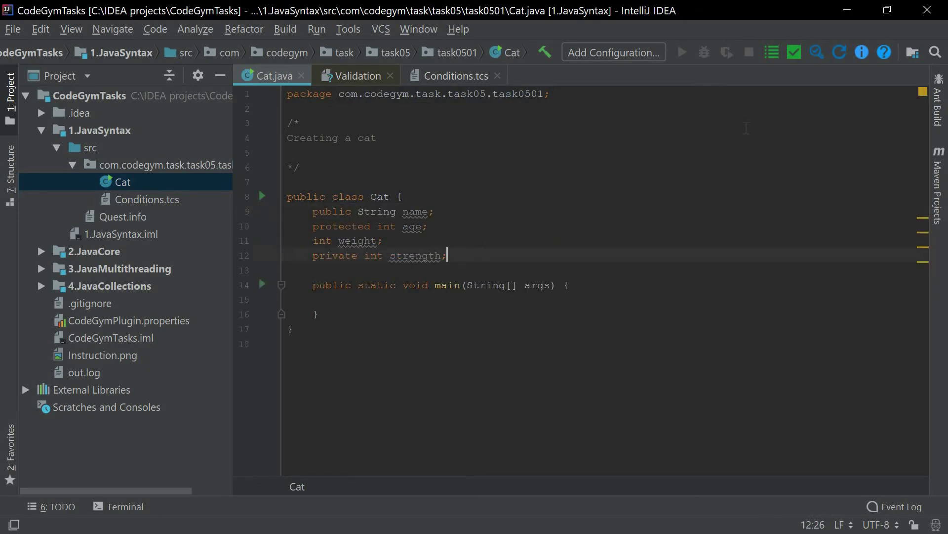
{"action": "left_click", "coordinate": [793, 54]}
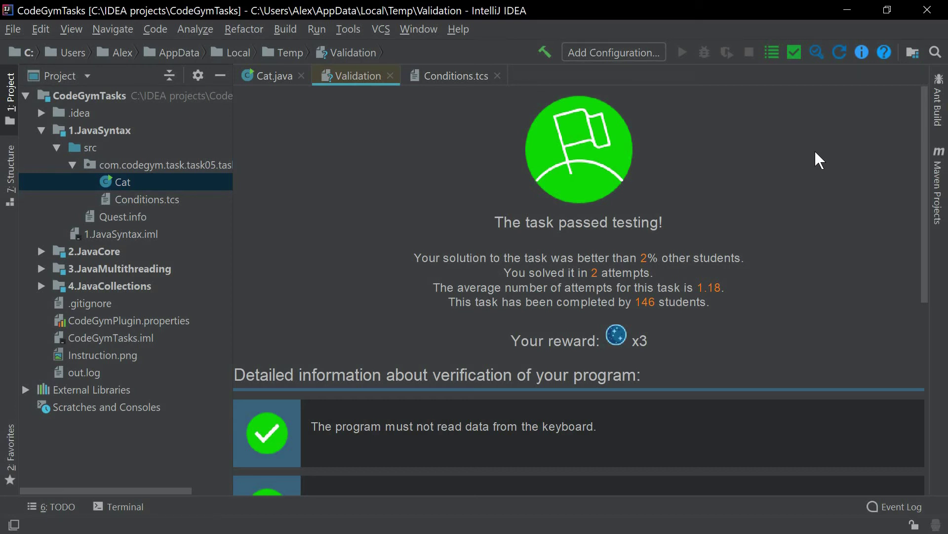
{"action": "left_click", "coordinate": [271, 77]}
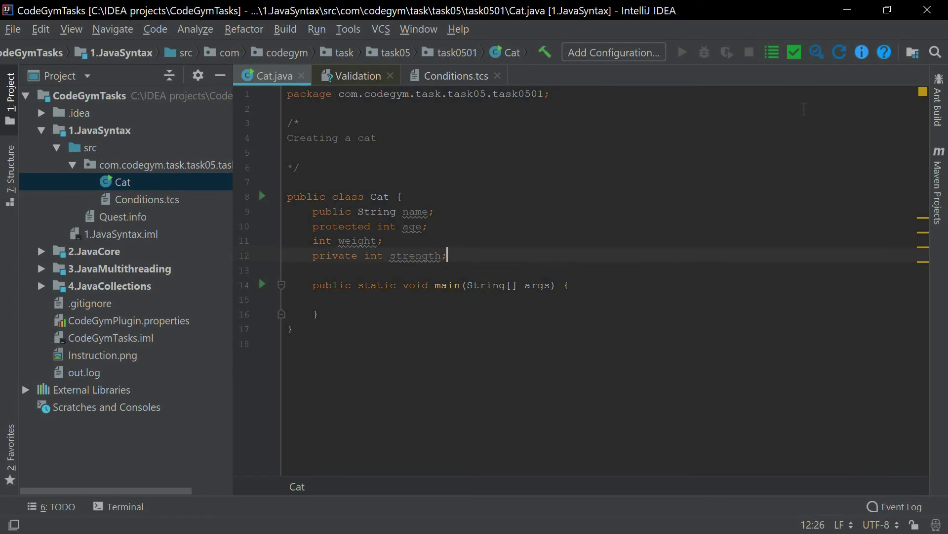
Run a code style check on Cat, which reports no comments.
{"action": "left_click", "coordinate": [819, 55]}
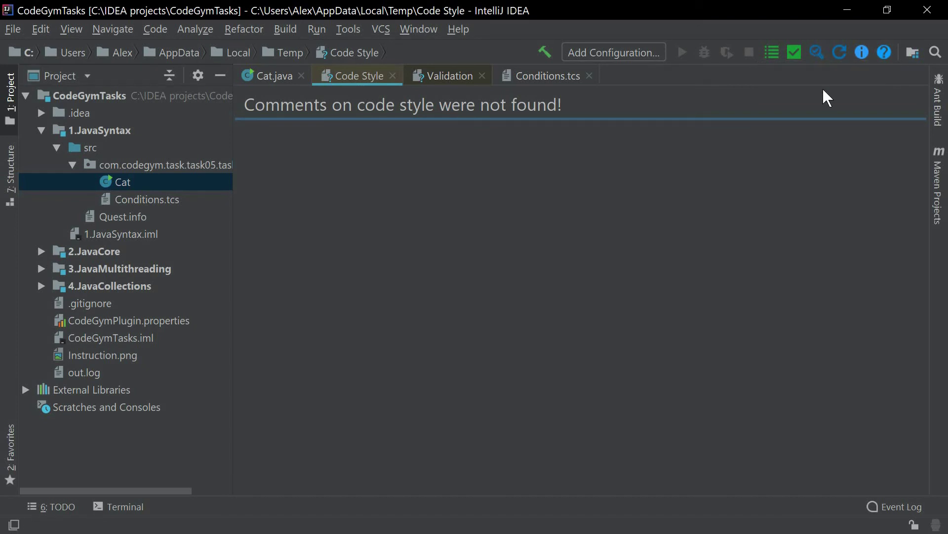
{"action": "left_click", "coordinate": [277, 76]}
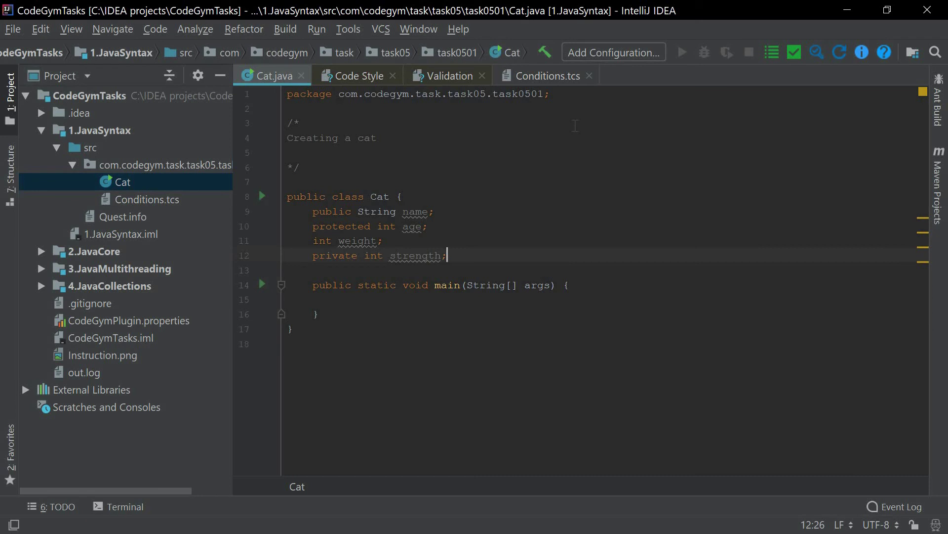
Reset the Cat task's progress, restoring the starter class with its placeholder comment.
{"action": "left_click", "coordinate": [842, 54]}
{"action": "left_click", "coordinate": [438, 294]}
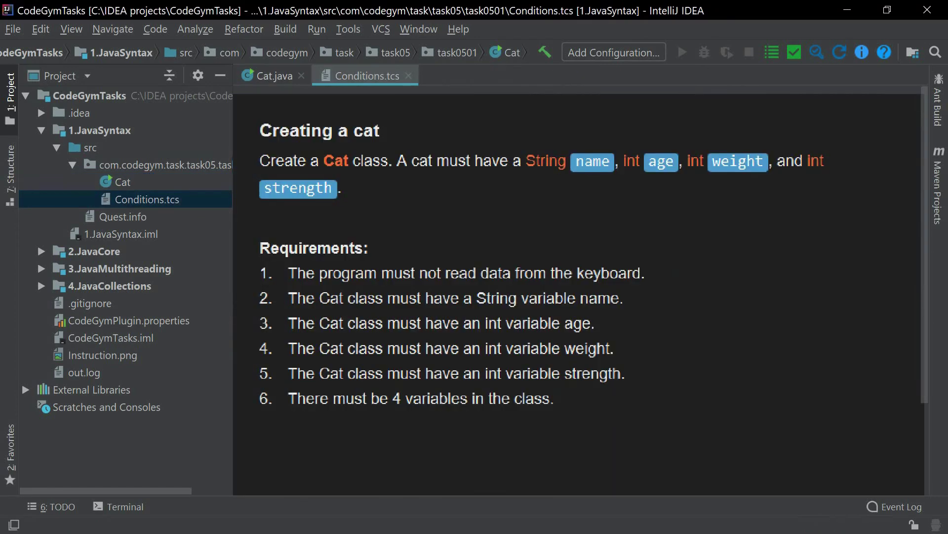
{"action": "left_click", "coordinate": [268, 74]}
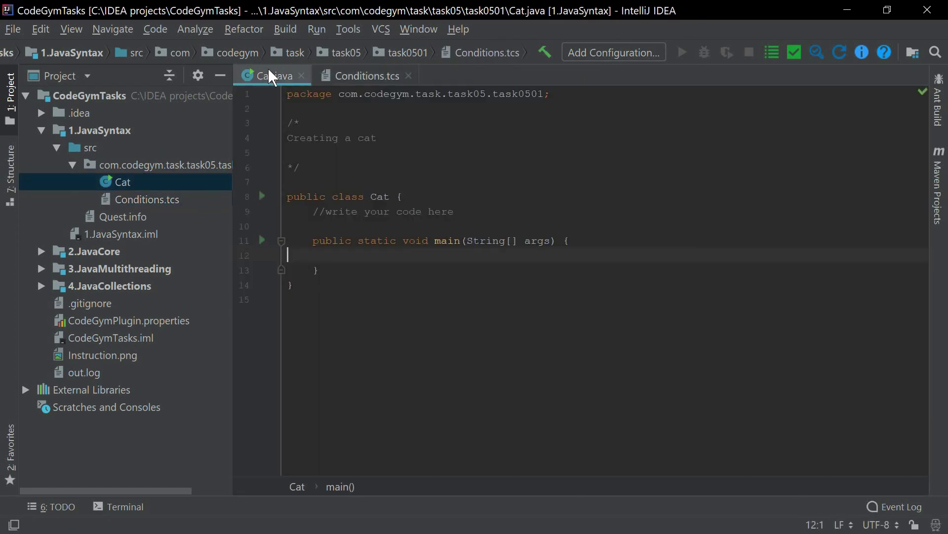